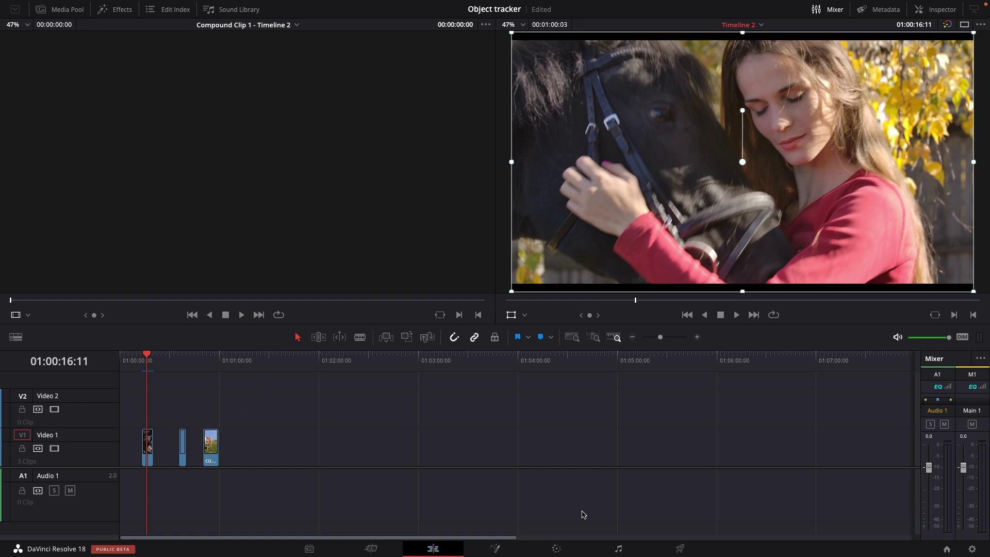
- Bring clip 01 onto the Color page and set Magic Mask to Object mode
{"action": "left_click", "coordinate": [557, 549]}
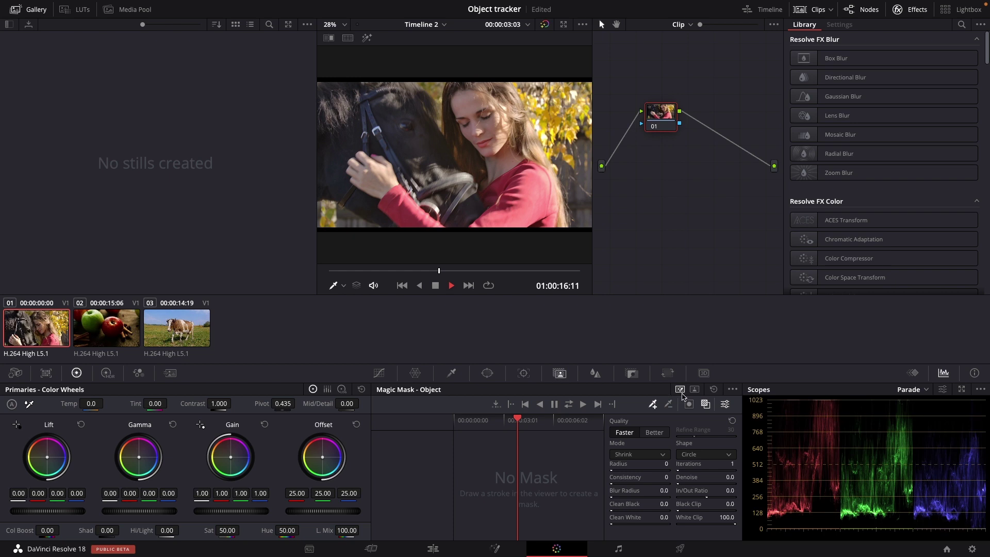
{"action": "left_click", "coordinate": [694, 390]}
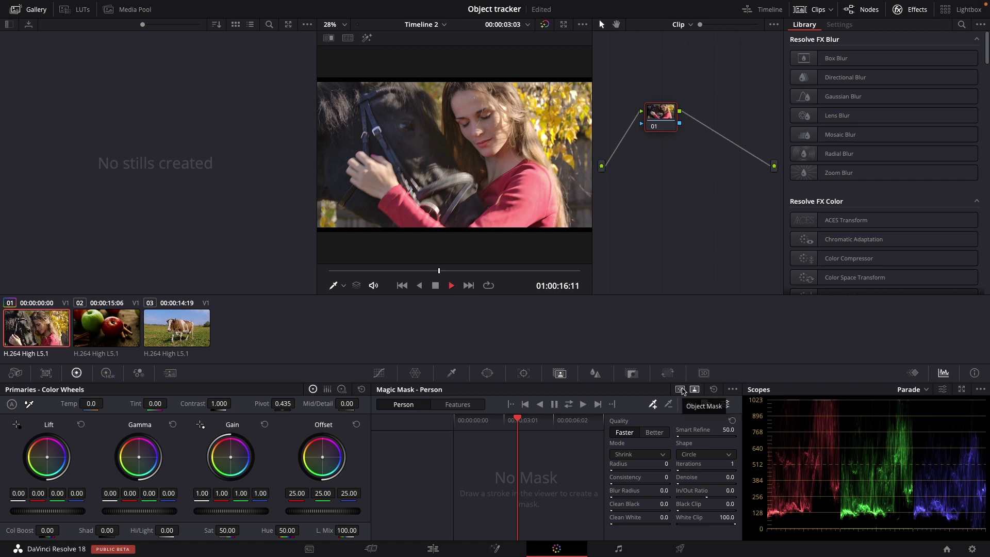
{"action": "left_click", "coordinate": [680, 390]}
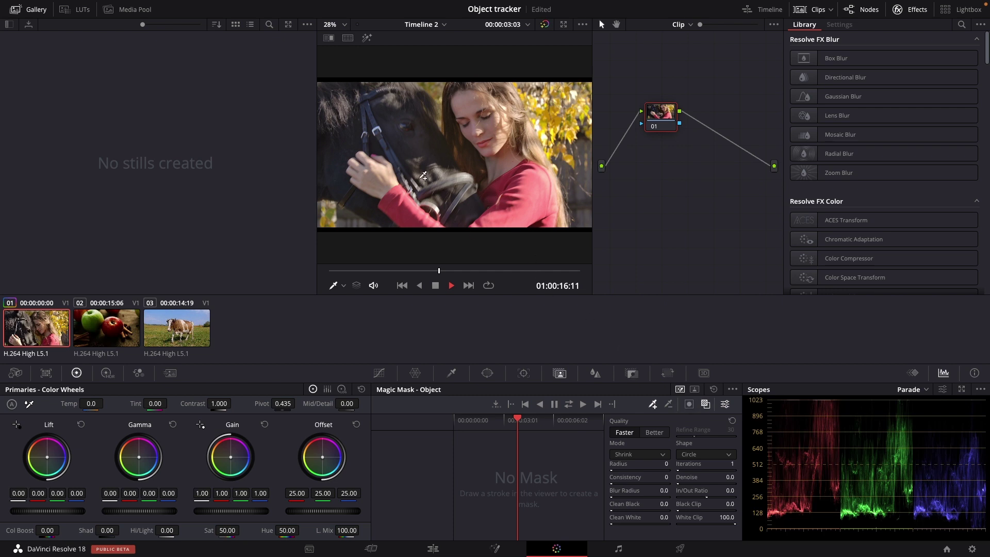
- Draw add strokes over the horse's body, jaw and top of head
{"action": "mouse_move", "coordinate": [331, 135]}
{"action": "left_mouse_down"}
{"action": "mouse_move", "coordinate": [386, 128]}
{"action": "mouse_move", "coordinate": [461, 216]}
{"action": "left_mouse_up"}
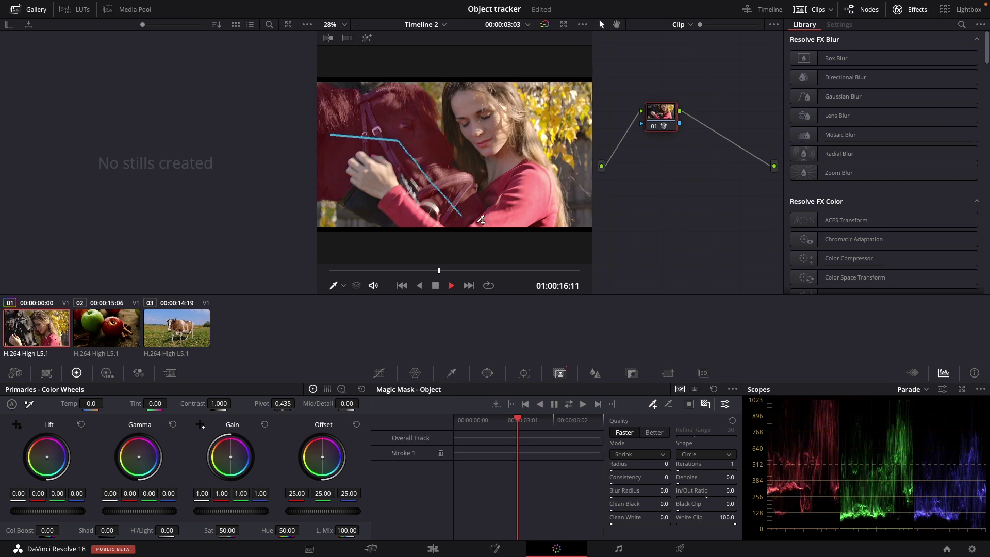
{"action": "mouse_move", "coordinate": [393, 222]}
{"action": "left_mouse_down"}
{"action": "mouse_move", "coordinate": [339, 182]}
{"action": "mouse_move", "coordinate": [350, 187]}
{"action": "left_mouse_up"}
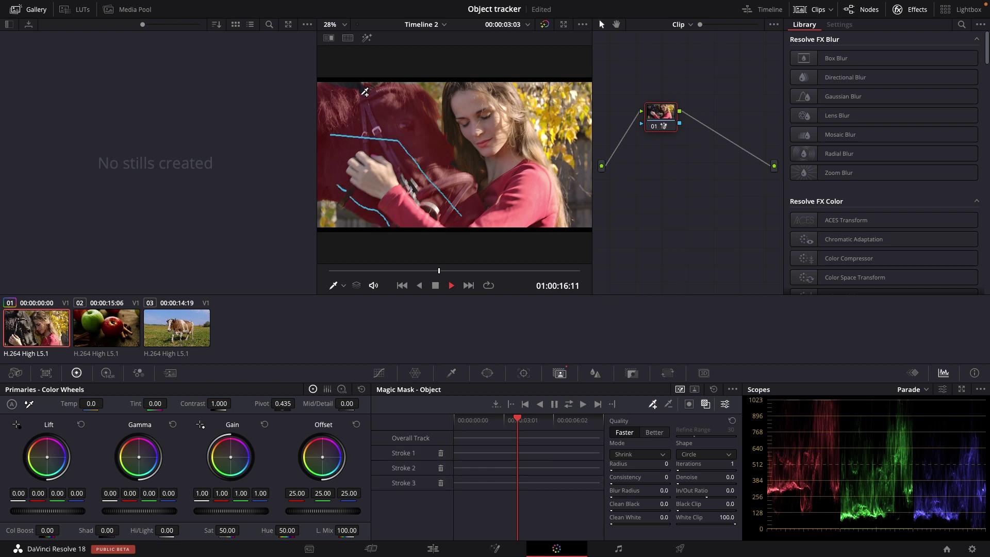
{"action": "mouse_move", "coordinate": [366, 91]}
{"action": "left_mouse_down"}
{"action": "mouse_move", "coordinate": [349, 84]}
{"action": "mouse_move", "coordinate": [338, 94]}
{"action": "left_mouse_up"}
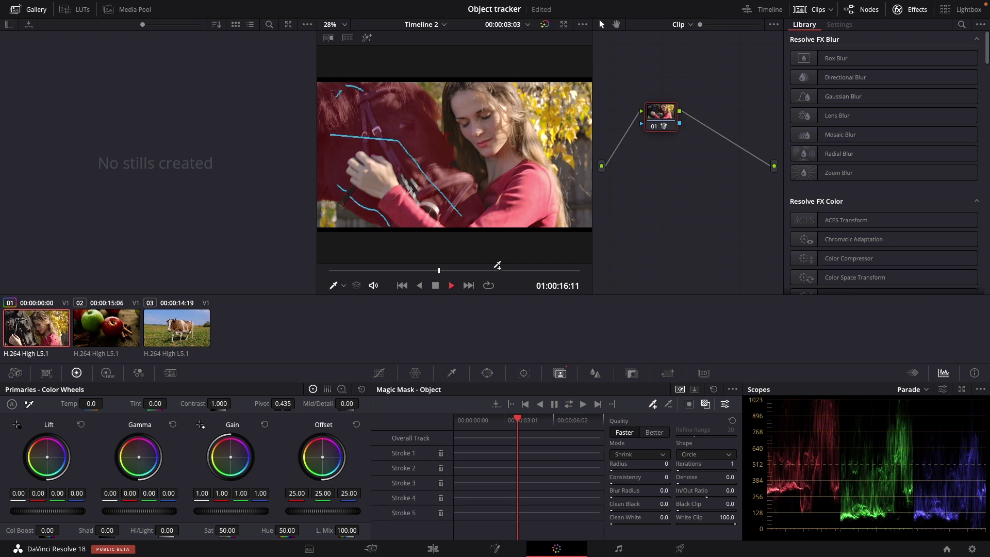
- Subtract the bridle from the horse mask, then add back a small area beside it
{"action": "left_click", "coordinate": [669, 404]}
{"action": "left_click_drag", "start_coordinate": [367, 103], "coordinate": [364, 108]}
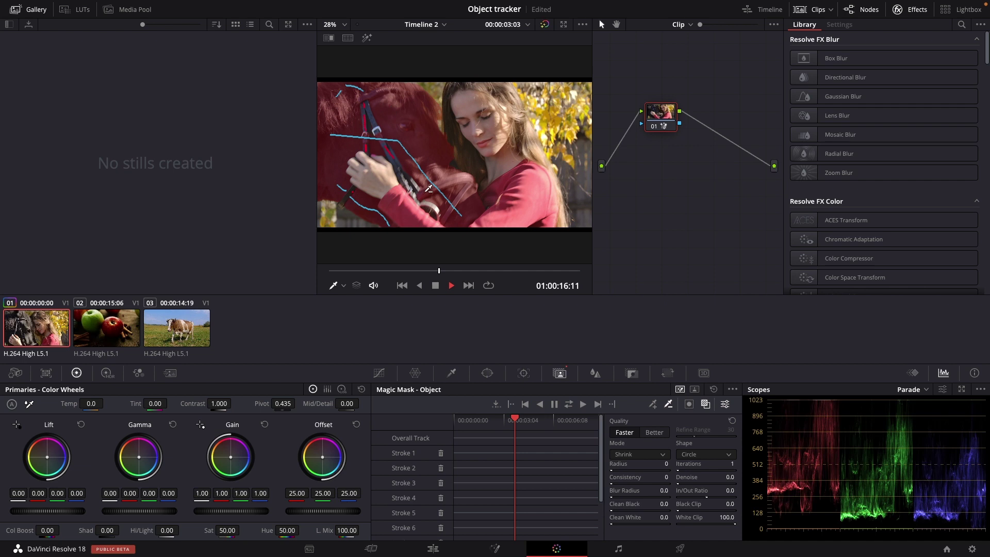
{"action": "left_click_drag", "start_coordinate": [428, 189], "coordinate": [461, 180]}
{"action": "left_click_drag", "start_coordinate": [447, 182], "coordinate": [461, 218]}
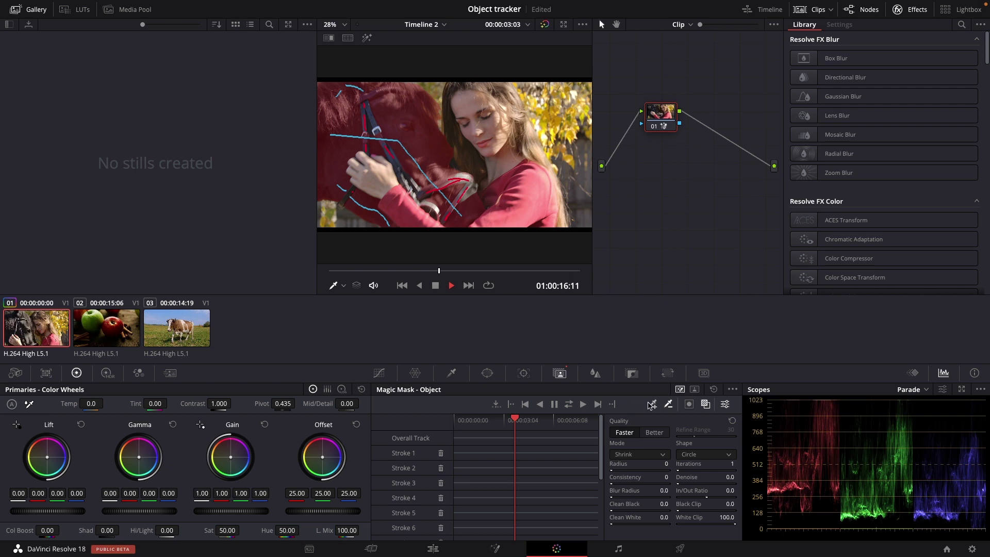
{"action": "left_click", "coordinate": [653, 405]}
{"action": "left_click_drag", "start_coordinate": [469, 197], "coordinate": [468, 198]}
- Track Stroke 1 of the horse mask forward and reverse, then save the project
{"action": "left_click", "coordinate": [403, 452]}
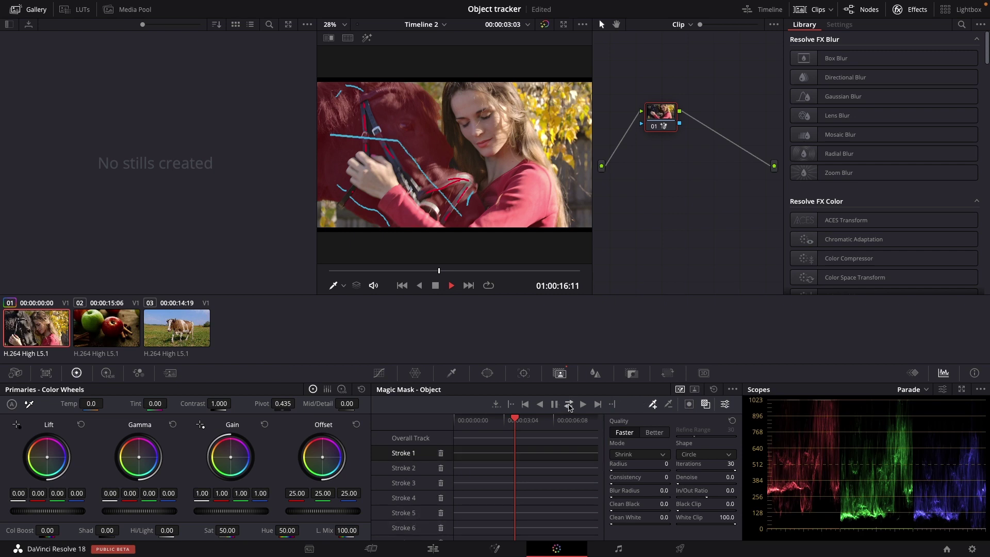
{"action": "left_click", "coordinate": [570, 405]}
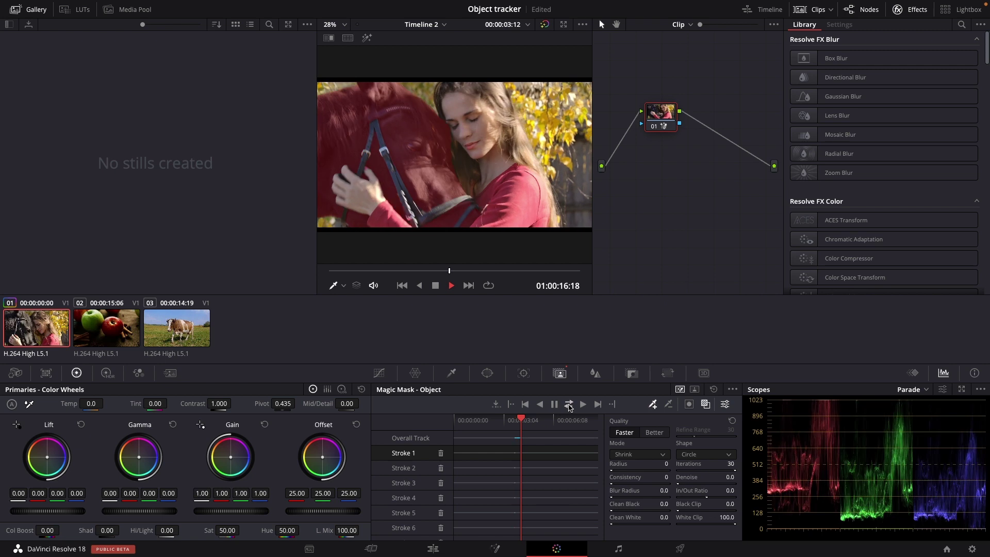
{"action": "key", "text": "ctrl+s"}
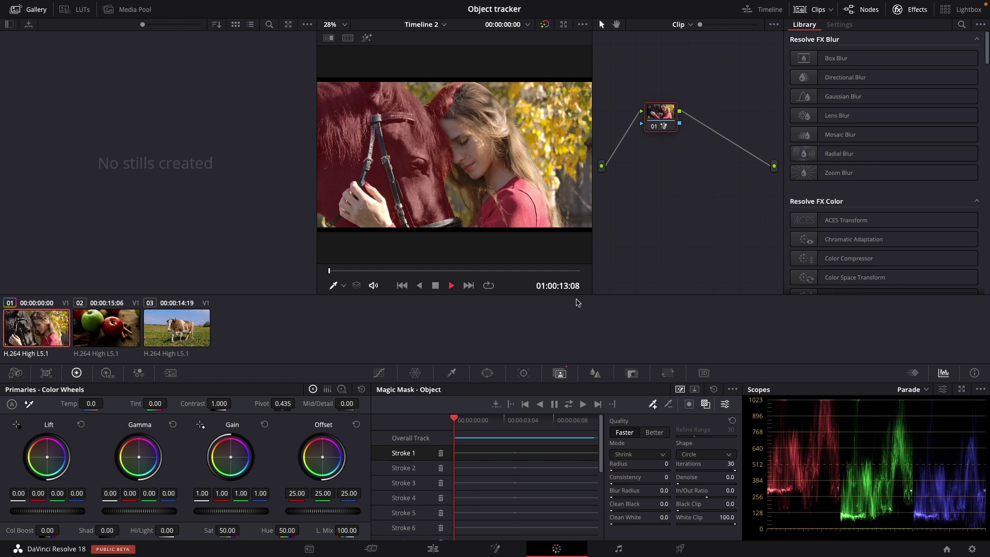
- Hide the mask overlay and push the horse's Gain to magenta (1.80, 0.68, 1.78)
{"action": "left_click", "coordinate": [705, 404]}
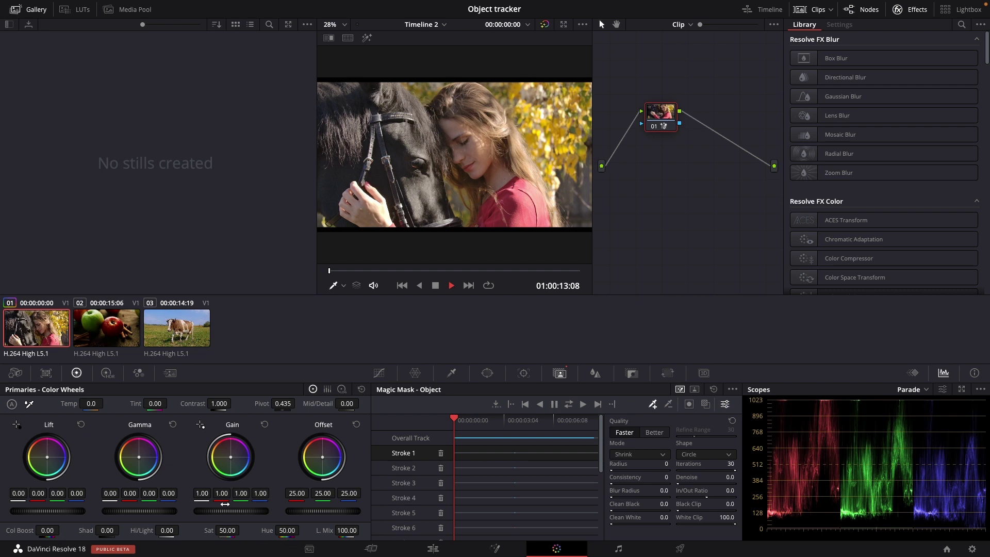
{"action": "left_click_drag", "start_coordinate": [230, 457], "coordinate": [238, 449]}
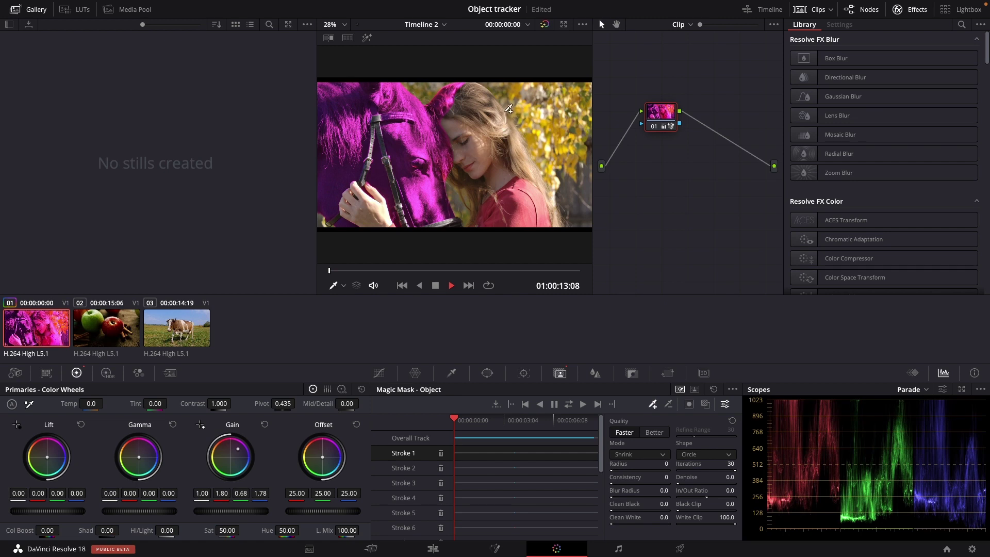
- Switch to clip 02 and draw an add stroke on the red apple
{"action": "left_click", "coordinate": [104, 345]}
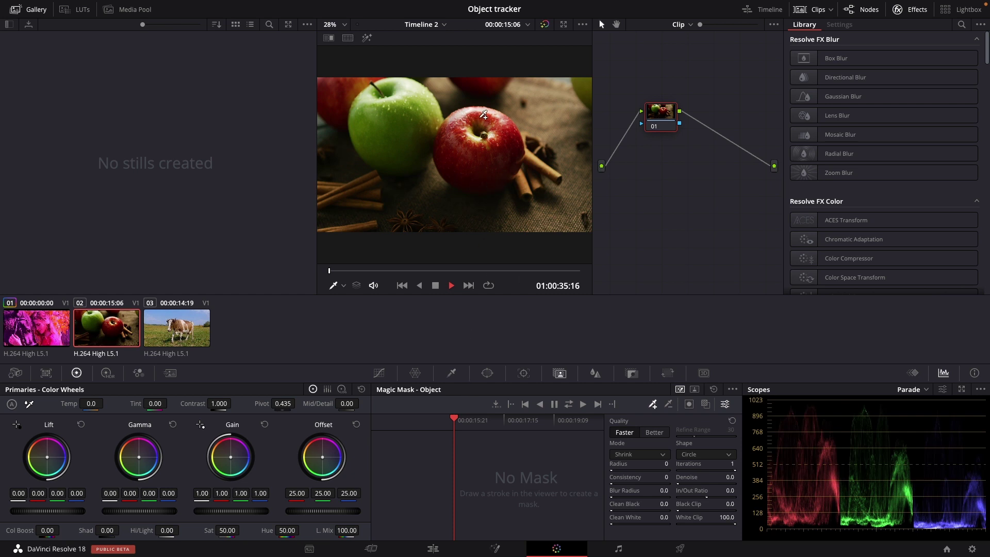
{"action": "mouse_move", "coordinate": [488, 118]}
{"action": "left_mouse_down"}
{"action": "mouse_move", "coordinate": [452, 135]}
{"action": "mouse_move", "coordinate": [463, 162]}
{"action": "mouse_move", "coordinate": [483, 175]}
{"action": "mouse_move", "coordinate": [511, 168]}
{"action": "mouse_move", "coordinate": [513, 129]}
{"action": "left_mouse_up"}
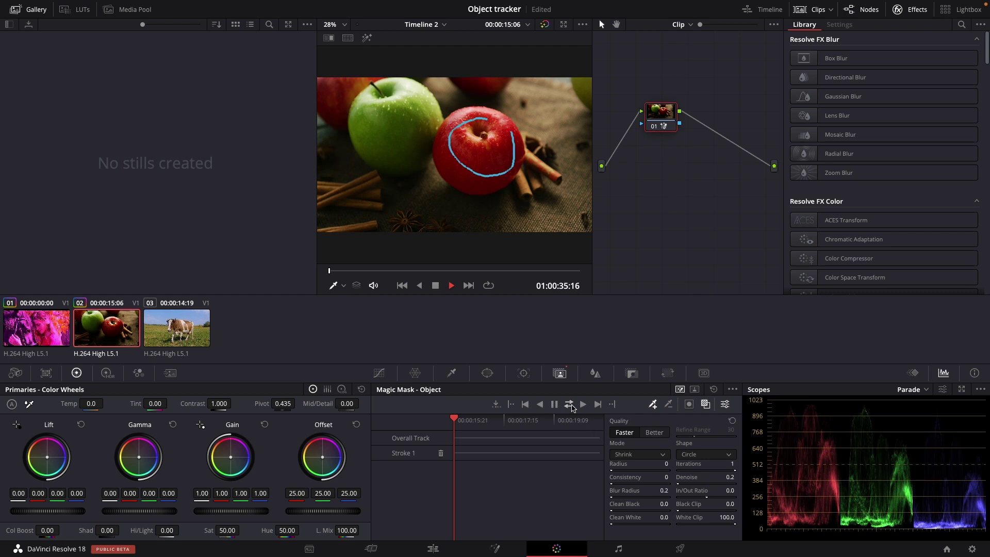
- Run Track Forward and Reverse on the red apple's mask to the clip's end
{"action": "left_click", "coordinate": [571, 406]}
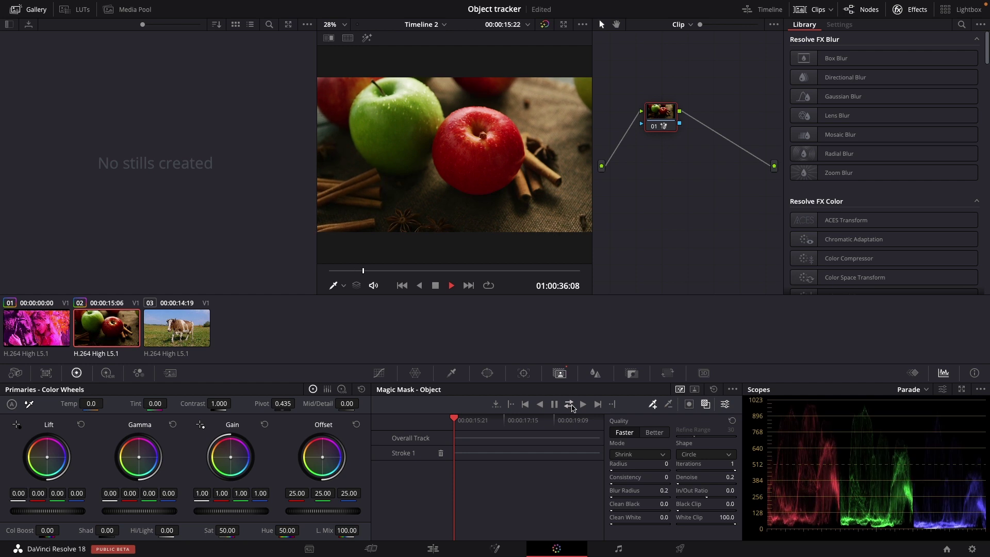
{"action": "left_click", "coordinate": [571, 405]}
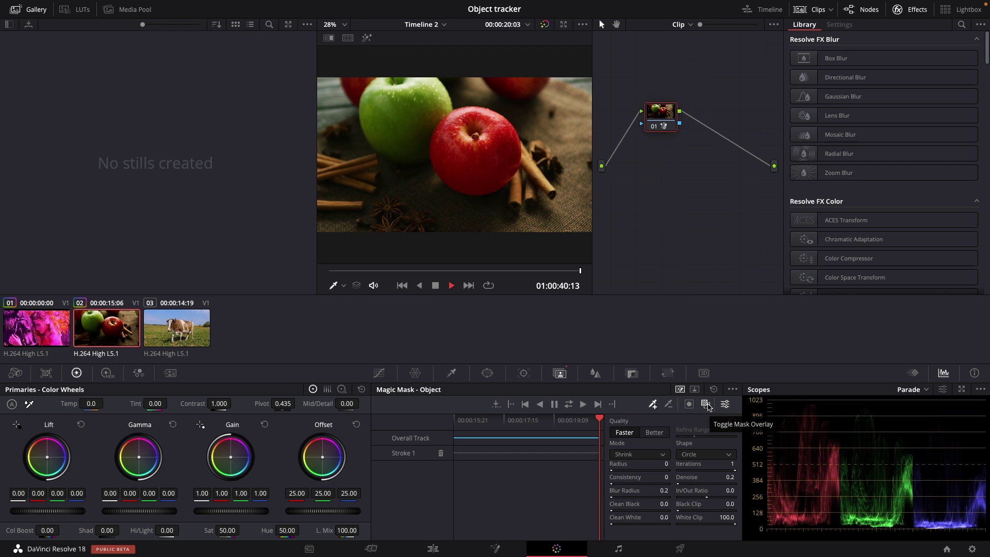
{"action": "right_click", "coordinate": [647, 229]}
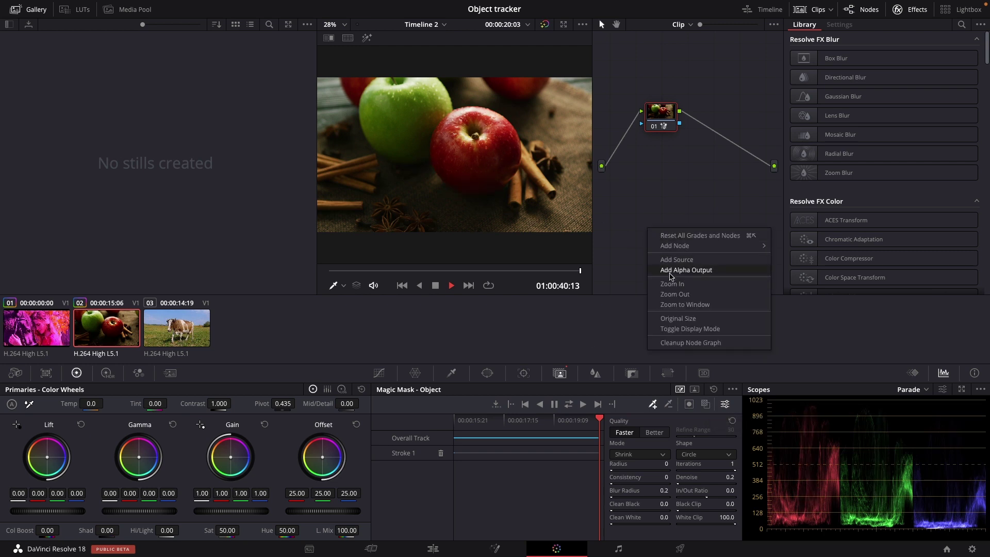
{"action": "left_click", "coordinate": [691, 270]}
{"action": "left_click_drag", "start_coordinate": [680, 123], "coordinate": [774, 186]}
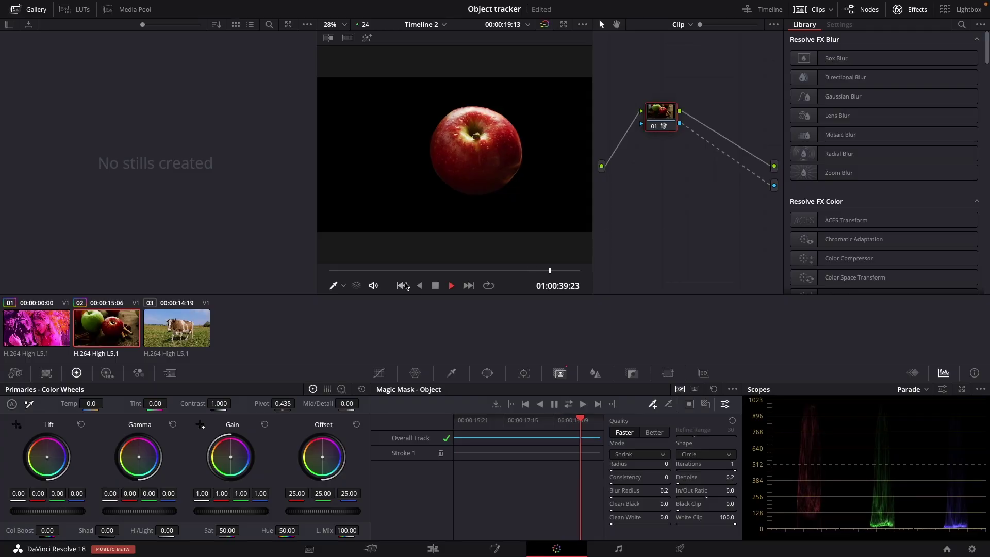
{"action": "left_click", "coordinate": [388, 270]}
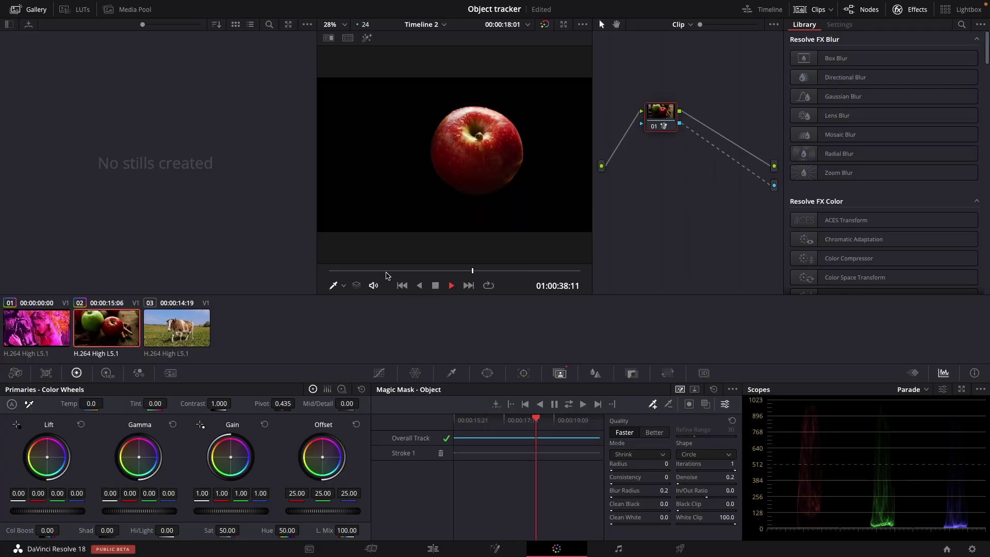
{"action": "key", "text": "space"}
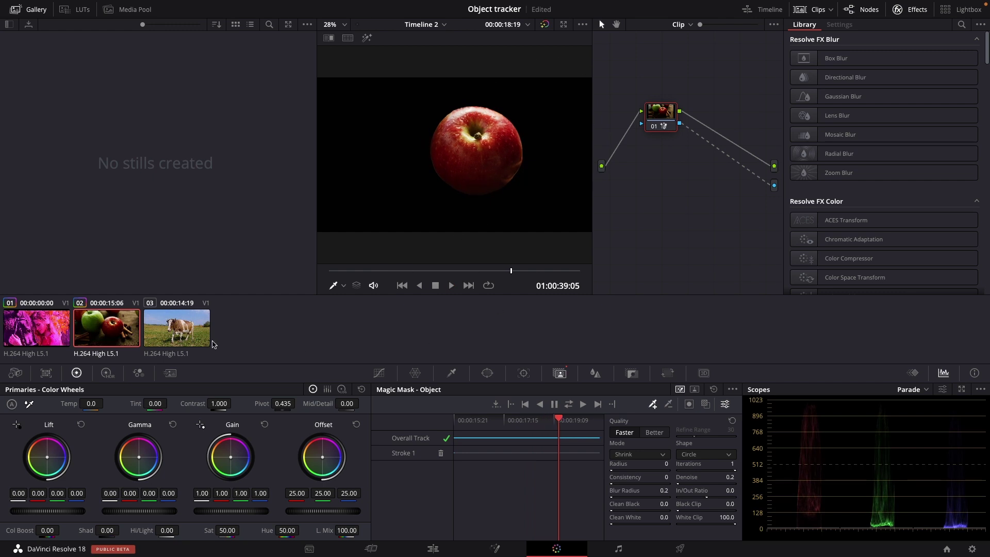
- Select cow clip 03 and stop playback on a frame showing the whole cow
{"action": "left_click", "coordinate": [191, 336]}
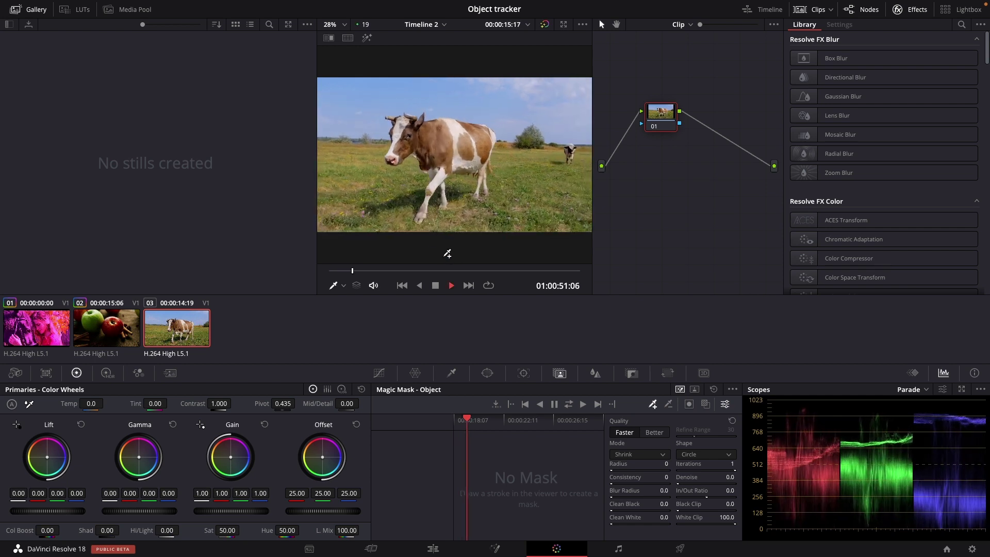
{"action": "key", "text": "space"}
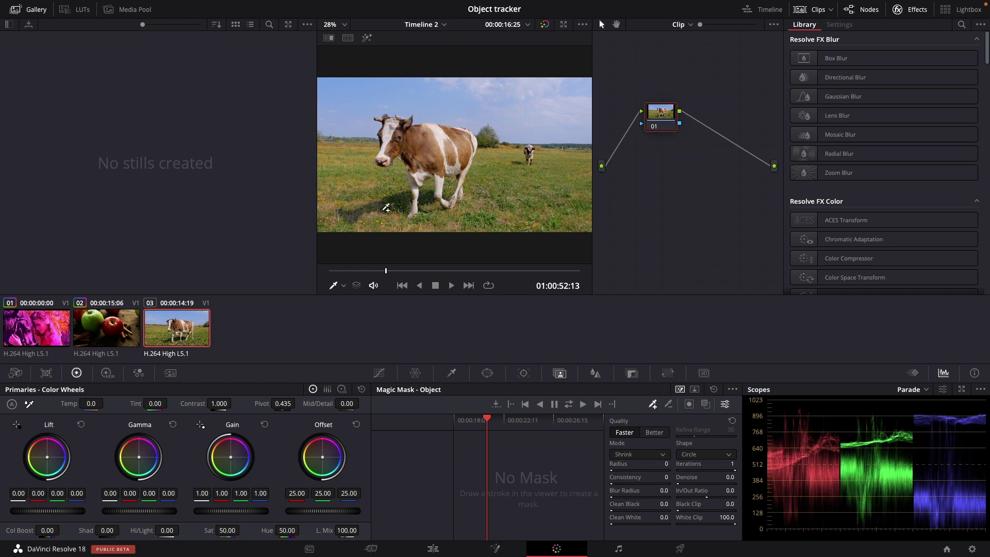
- Stroke the cow from face to hip and show its pink mask overlay
{"action": "mouse_move", "coordinate": [387, 153]}
{"action": "left_mouse_down"}
{"action": "mouse_move", "coordinate": [392, 128]}
{"action": "mouse_move", "coordinate": [432, 144]}
{"action": "mouse_move", "coordinate": [467, 142]}
{"action": "mouse_move", "coordinate": [470, 172]}
{"action": "left_mouse_up"}
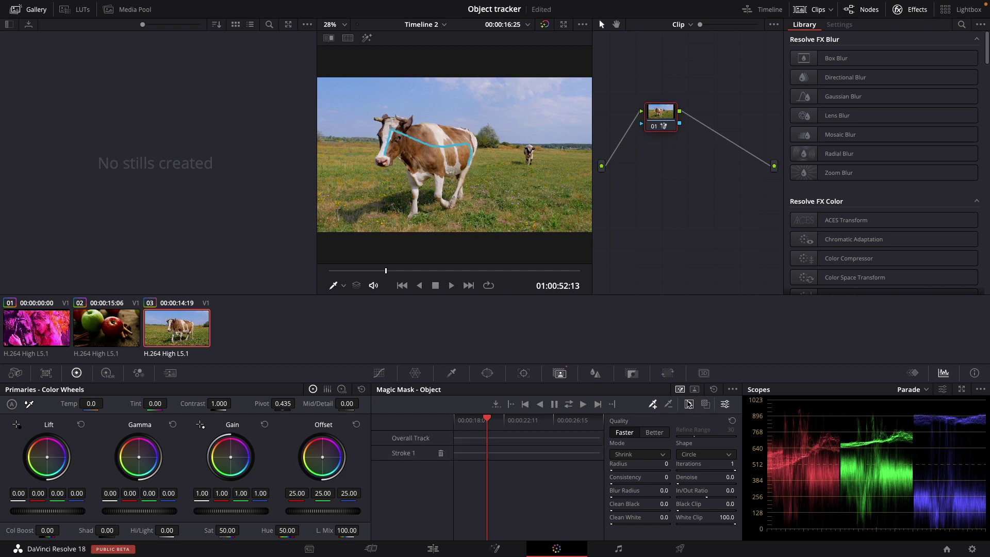
{"action": "left_click", "coordinate": [706, 404]}
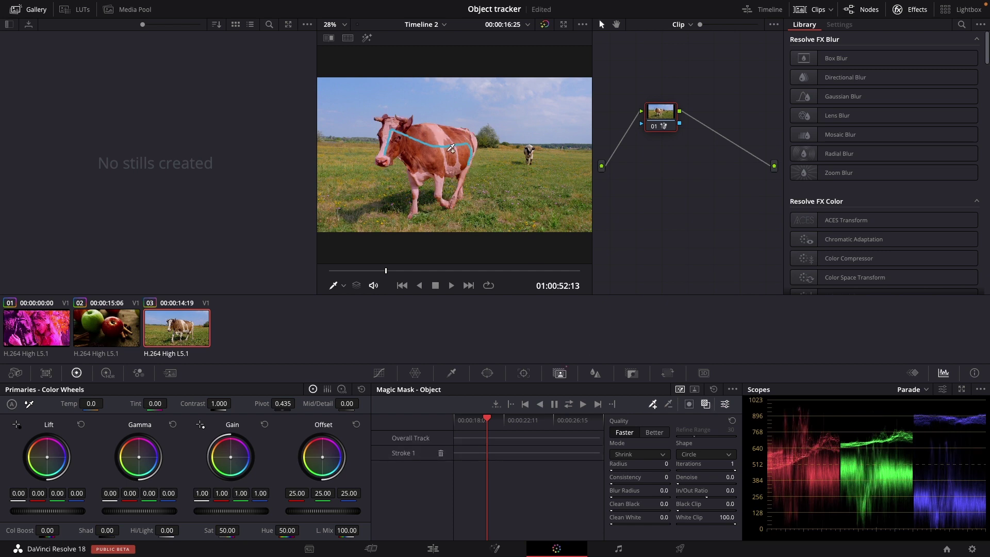
{"action": "scroll", "coordinate": [452, 149], "scroll_direction": "up", "scroll_amount": 5}
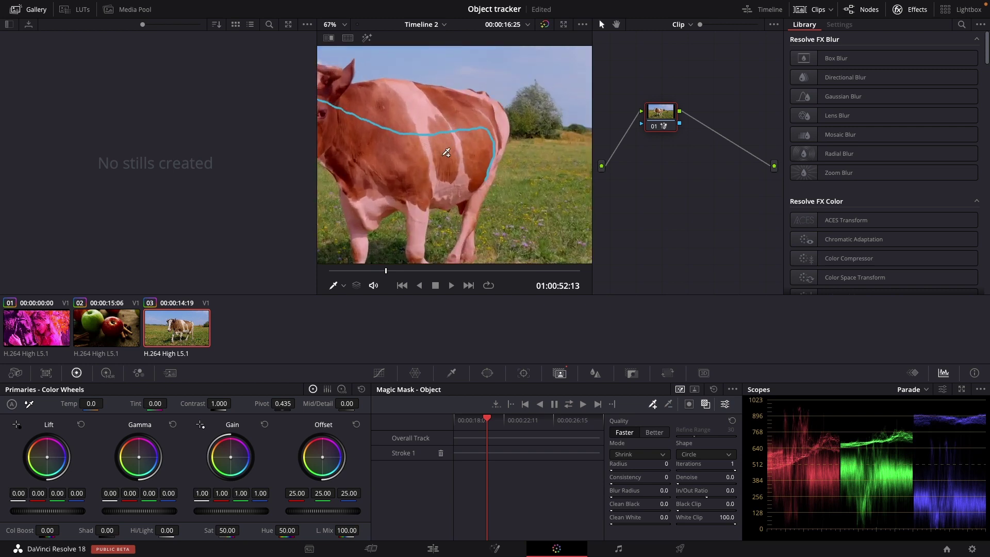
{"action": "scroll", "coordinate": [447, 153], "scroll_direction": "down", "scroll_amount": 5}
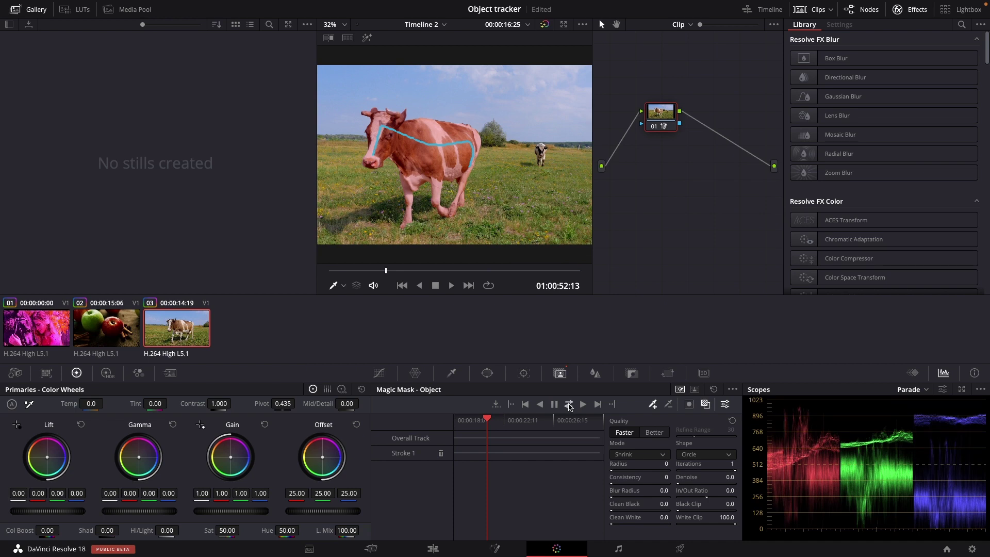
- Run Track Forward and Reverse on the cow's mask until Overall Track fills
{"action": "left_click", "coordinate": [570, 407]}
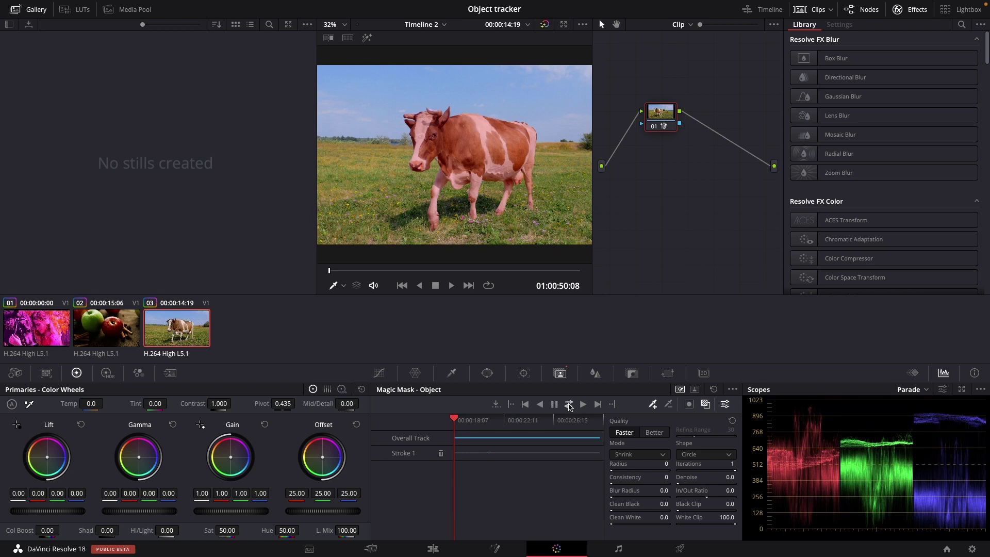
- Hide the overlay and play the clip to review the cow's tracked mask
{"action": "left_click", "coordinate": [706, 405]}
{"action": "key", "text": "space"}
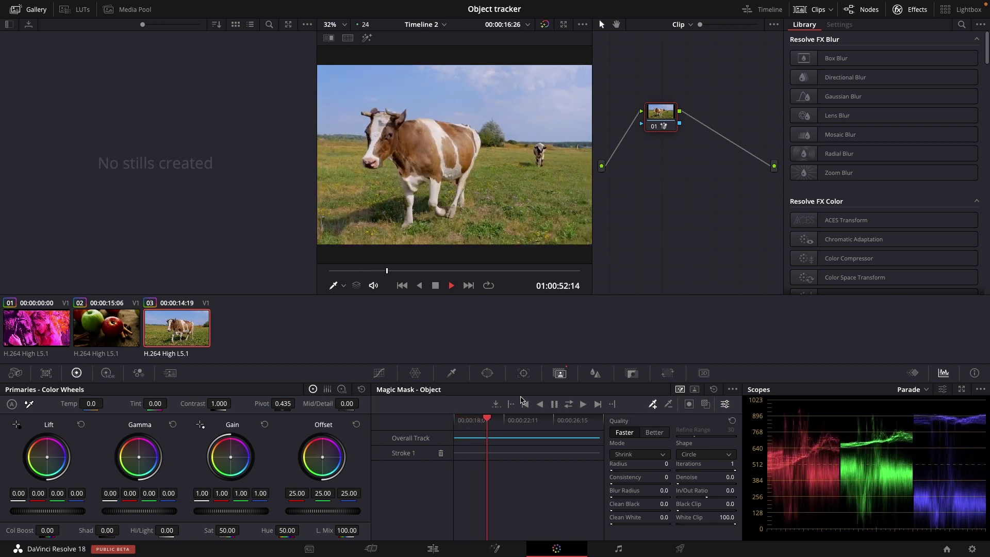
{"action": "key", "text": "space"}
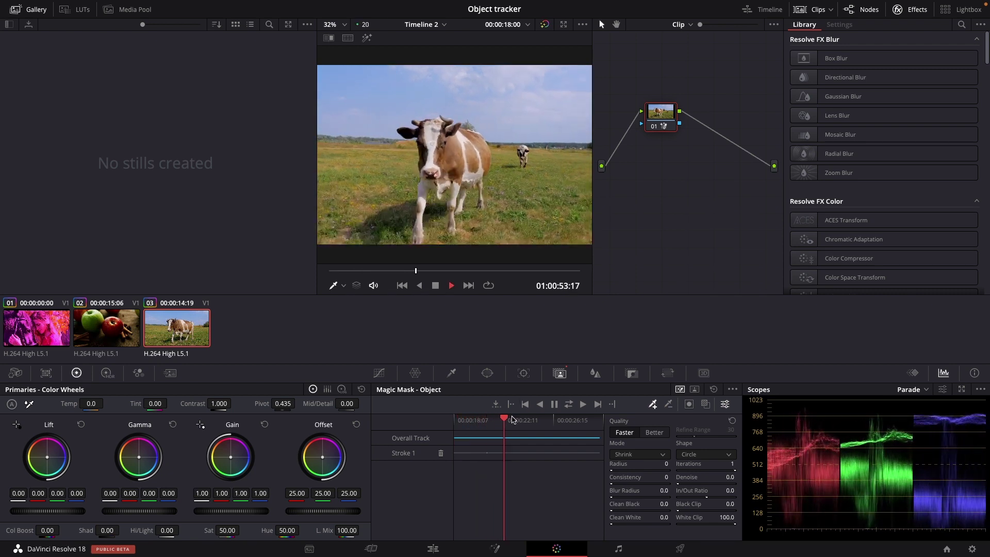
{"action": "key", "text": "space"}
- Scrub the Magic Mask ruler and toggle the overlay on and off to check tracking
{"action": "left_click", "coordinate": [512, 420]}
{"action": "mouse_move", "coordinate": [512, 420]}
{"action": "left_mouse_down"}
{"action": "mouse_move", "coordinate": [482, 420]}
{"action": "mouse_move", "coordinate": [519, 420]}
{"action": "left_mouse_up"}
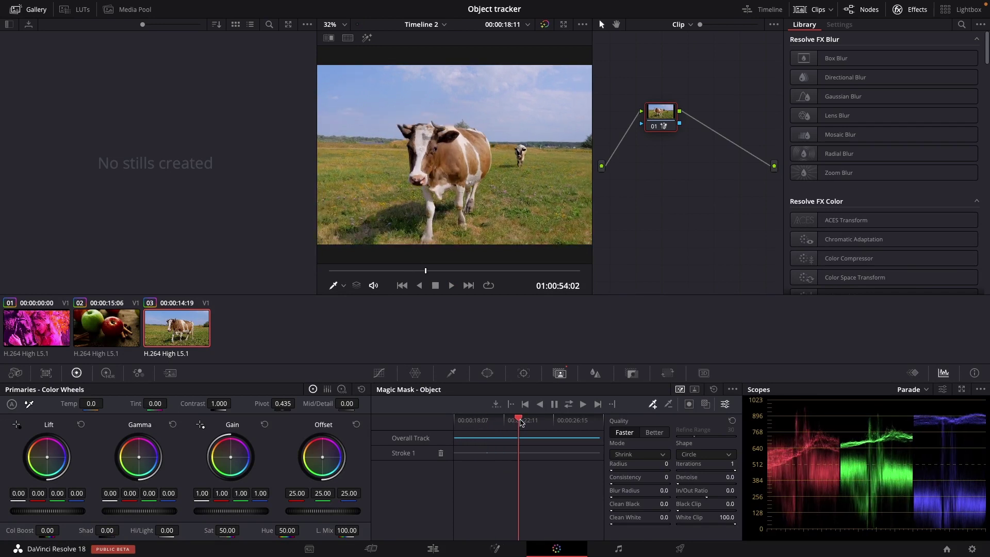
{"action": "left_click", "coordinate": [704, 406]}
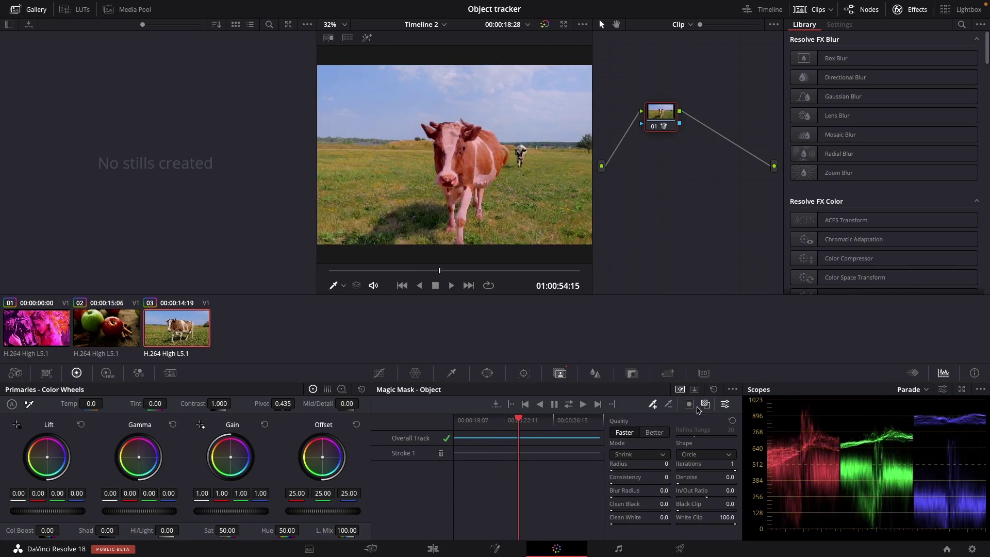
{"action": "left_click", "coordinate": [705, 406]}
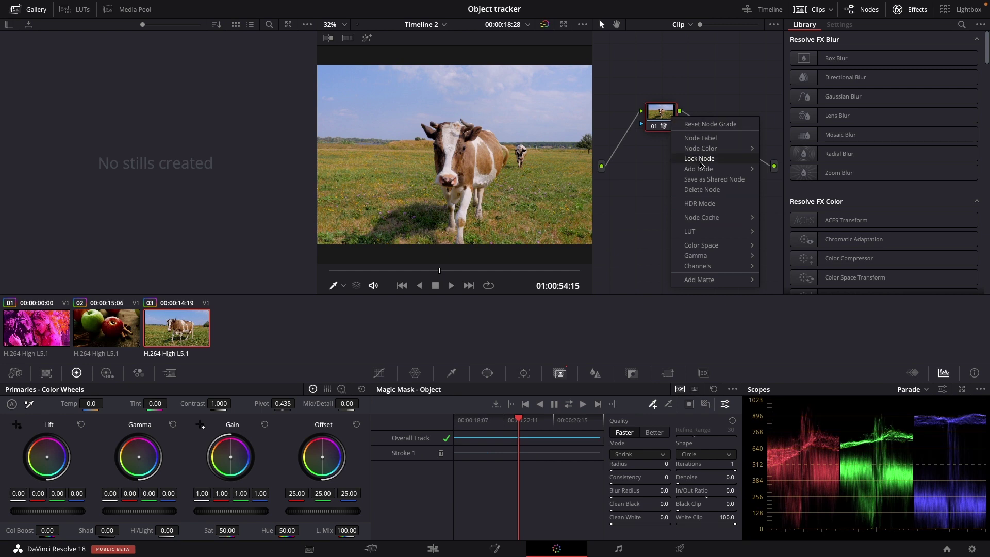
- Add serial node 02 after node 01 and wire node 01's cow-mask key output into node 02's key input
{"action": "mouse_move", "coordinate": [754, 172]}
{"action": "left_click", "coordinate": [789, 169]}
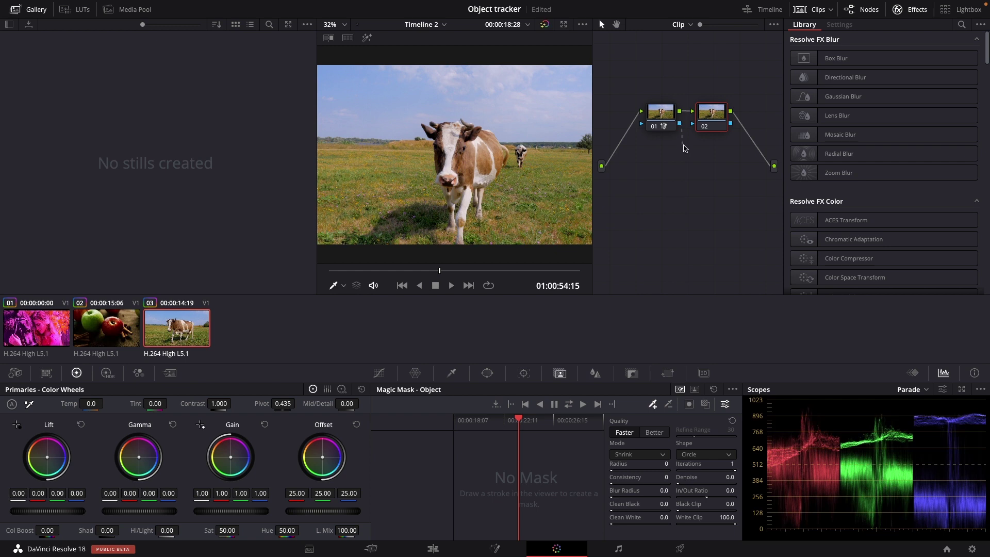
{"action": "left_click_drag", "start_coordinate": [680, 123], "coordinate": [695, 126]}
- Drop node 02's saturation to 0 after undoing a trial saturation boost and highlight shift
{"action": "left_click_drag", "start_coordinate": [227, 530], "coordinate": [243, 531]}
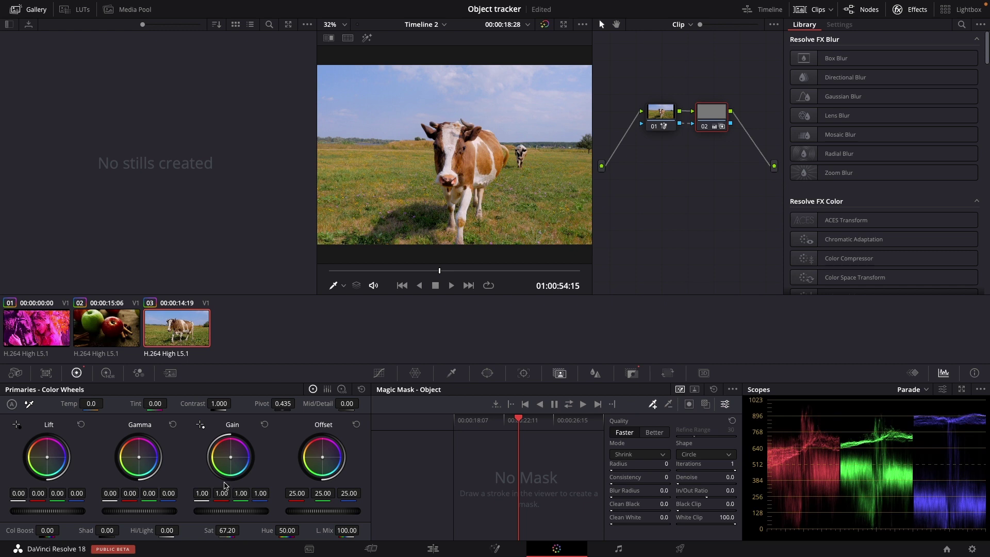
{"action": "left_click_drag", "start_coordinate": [230, 456], "coordinate": [230, 458]}
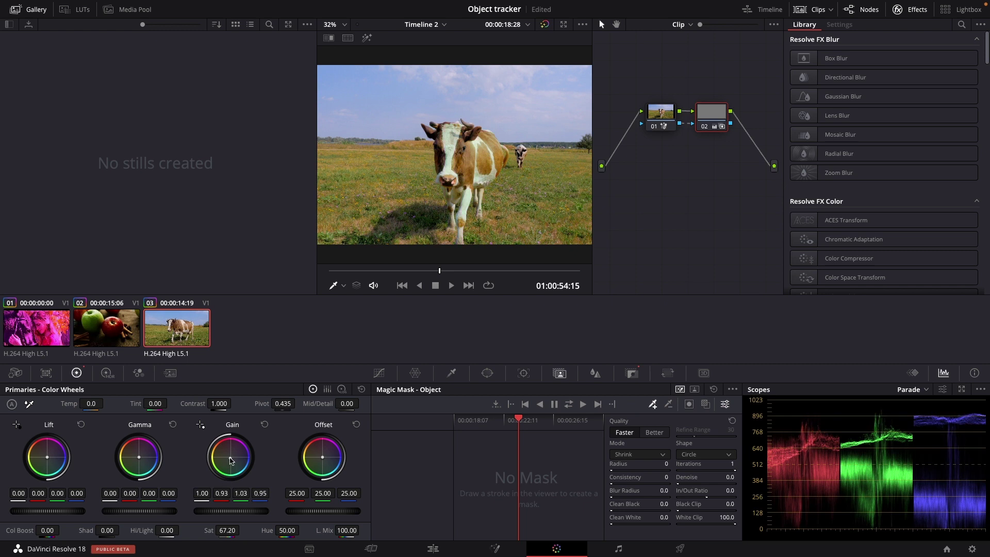
{"action": "left_click", "coordinate": [265, 424]}
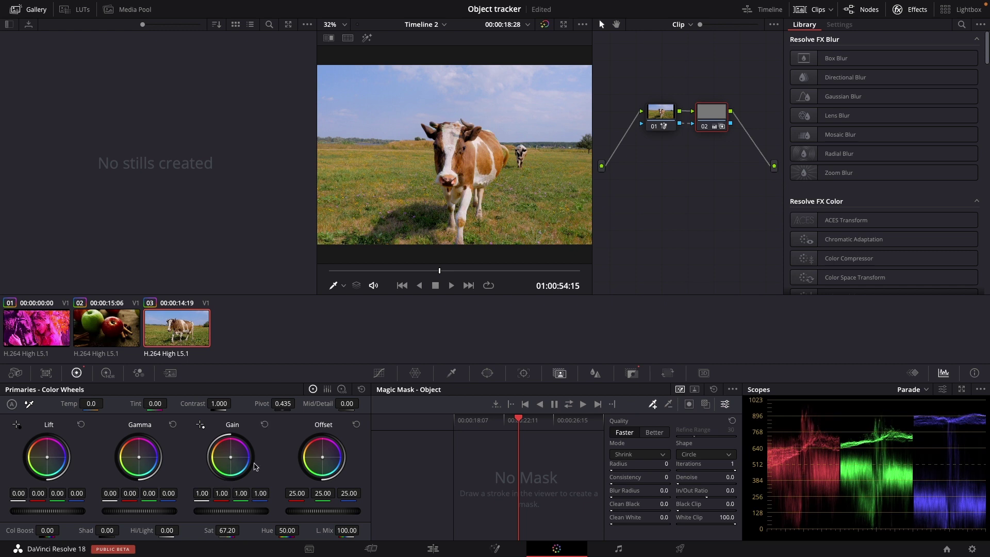
{"action": "double_click", "coordinate": [209, 531]}
{"action": "left_click_drag", "start_coordinate": [227, 530], "coordinate": [191, 530]}
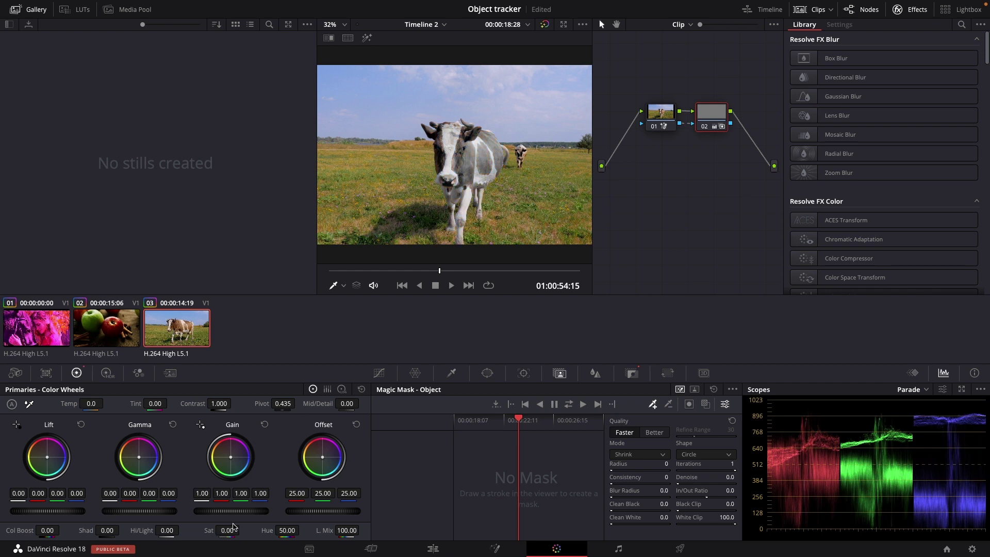
- Darken the cow slightly with Lift -0.03, Gamma -0.04 and Gain 0.97
{"action": "left_click_drag", "start_coordinate": [48, 511], "coordinate": [43, 511]}
{"action": "left_click_drag", "start_coordinate": [170, 513], "coordinate": [163, 514]}
{"action": "mouse_move", "coordinate": [243, 511]}
{"action": "left_mouse_down"}
{"action": "mouse_move", "coordinate": [257, 511]}
{"action": "mouse_move", "coordinate": [240, 511]}
{"action": "left_mouse_up"}
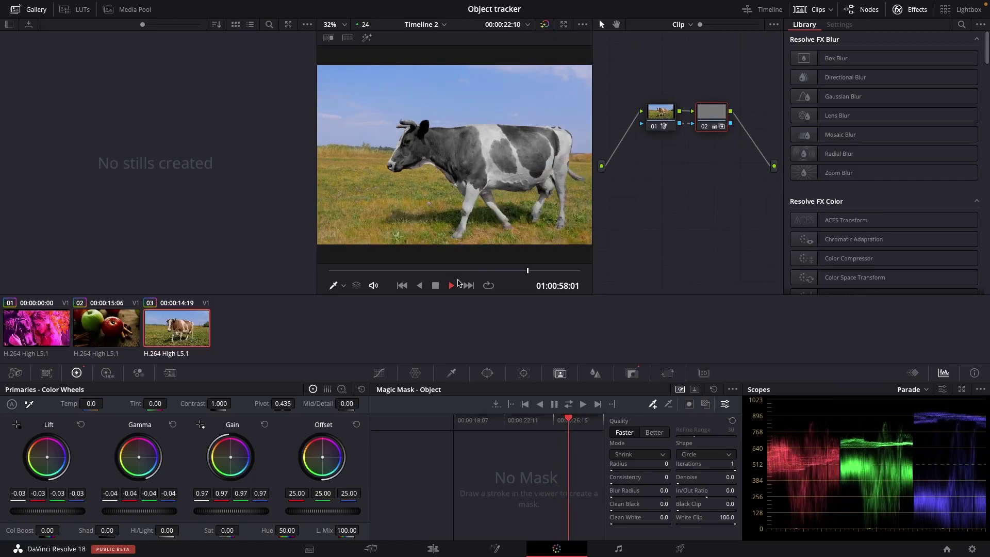
- Stop playback on a frame of the black-and-white cow crossing the colourful field
{"action": "left_click", "coordinate": [457, 283]}
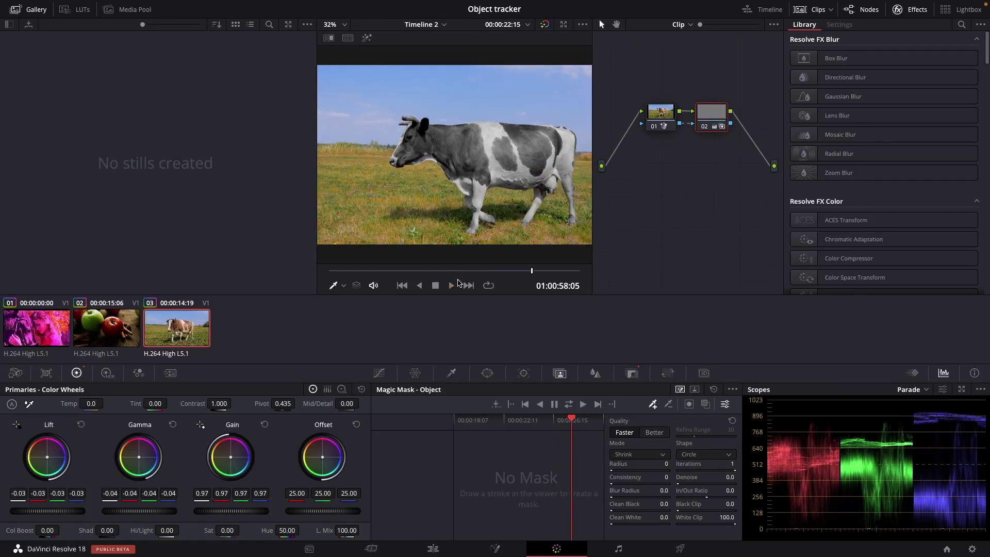